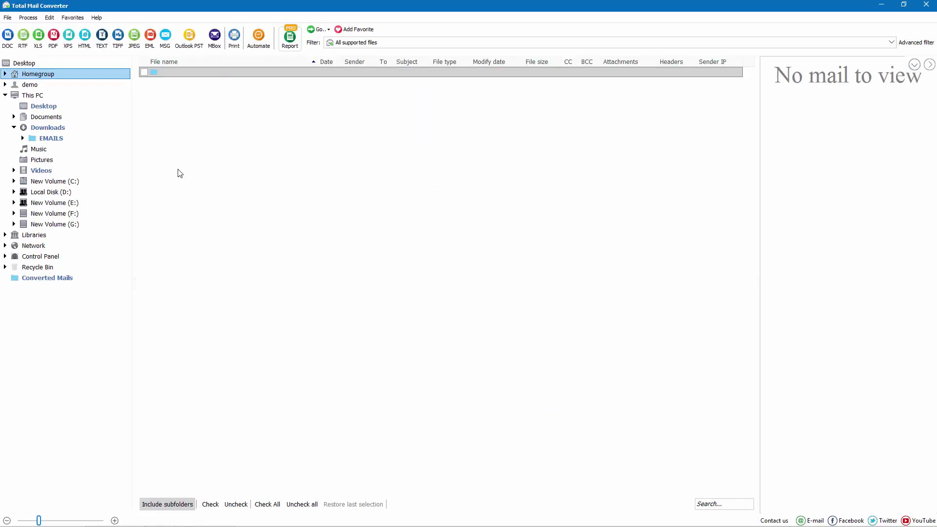
# - Open the Downloads\EMAILS folder to list its ten MSG emails
pyautogui.click(65, 140)
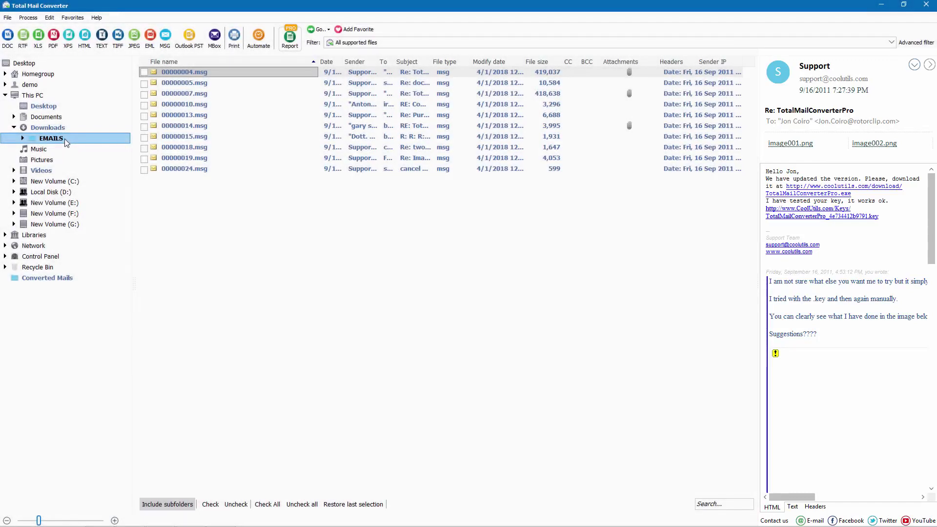
# - Preview several emails in the list, through 00000013 and 00000014
pyautogui.click(206, 84)
pyautogui.click(204, 94)
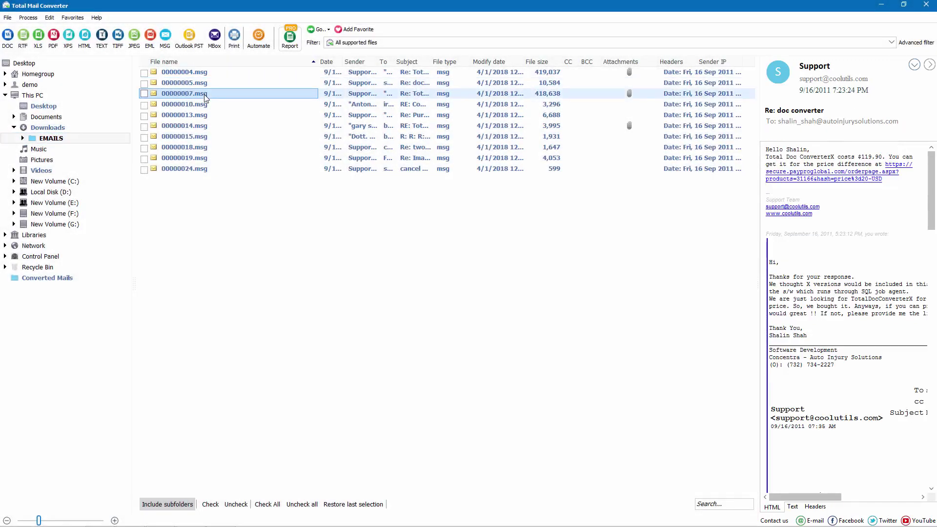
pyautogui.click(203, 105)
pyautogui.click(201, 117)
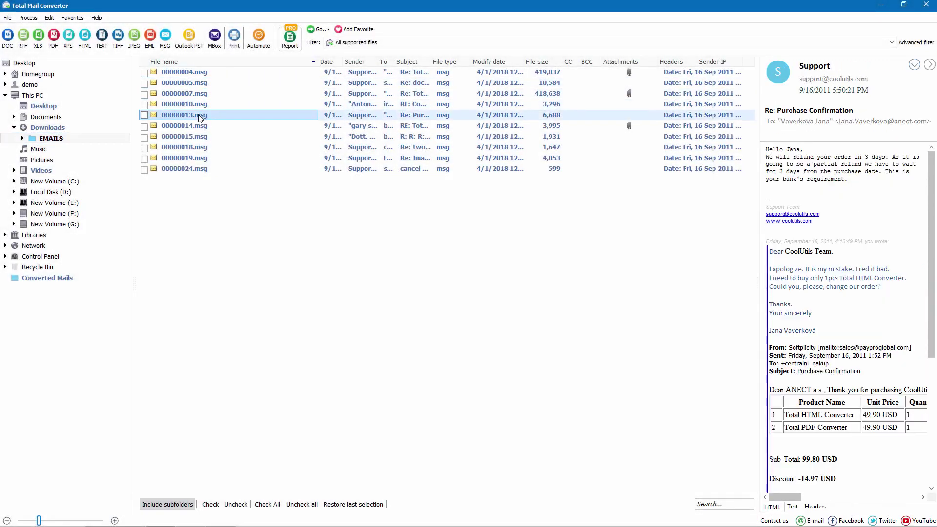
pyautogui.click(196, 128)
# - Tick emails 00000005, 00000013 and 00000015 for conversion
pyautogui.click(144, 84)
pyautogui.click(144, 115)
pyautogui.click(144, 137)
# - Check all ten emails and start the PDF conversion wizard
pyautogui.click(267, 505)
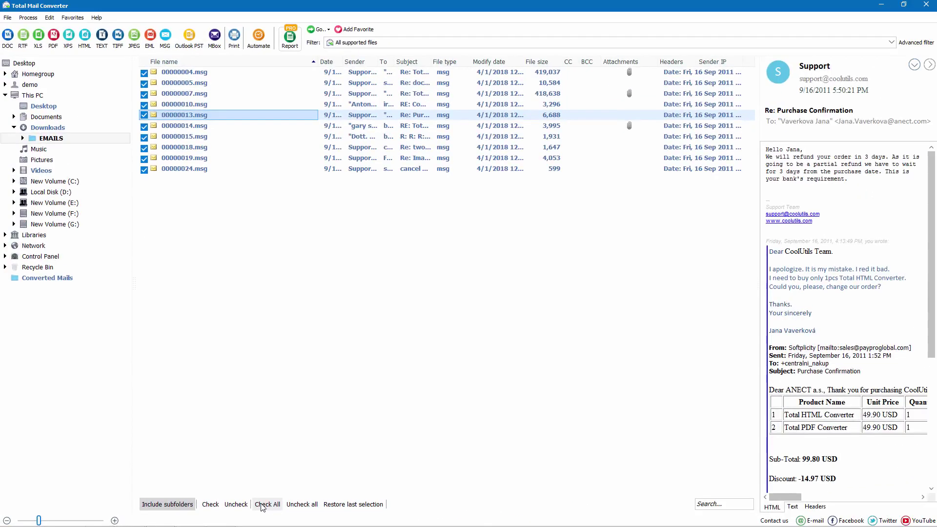
pyautogui.click(56, 43)
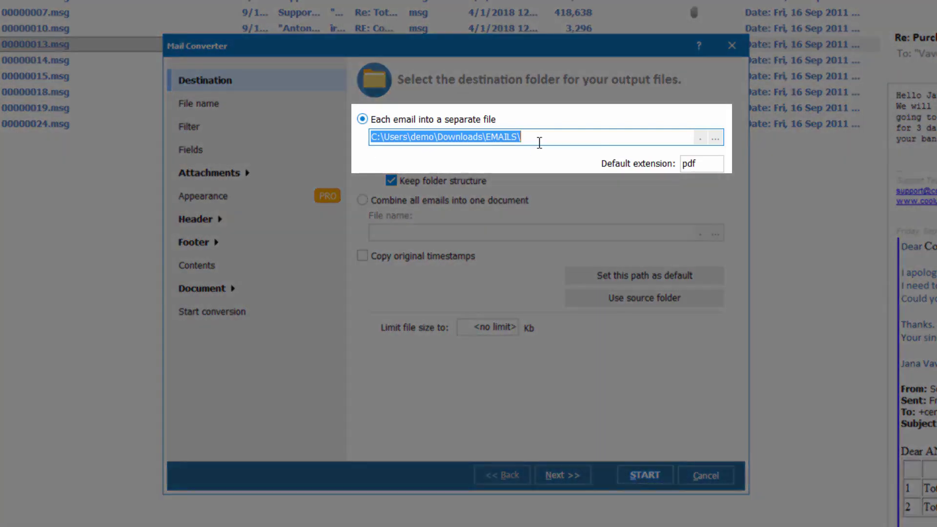
# - Set the output folder to Desktop\Converted Mails
pyautogui.click(539, 142)
pyautogui.click(716, 139)
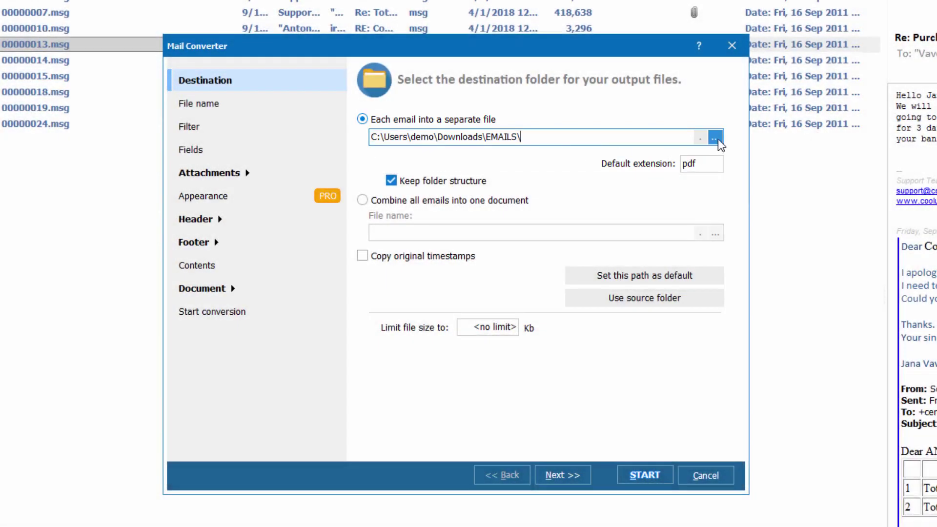
pyautogui.moveTo(557, 312); pyautogui.dragTo(547, 365)
pyautogui.click(409, 370)
pyautogui.click(481, 411)
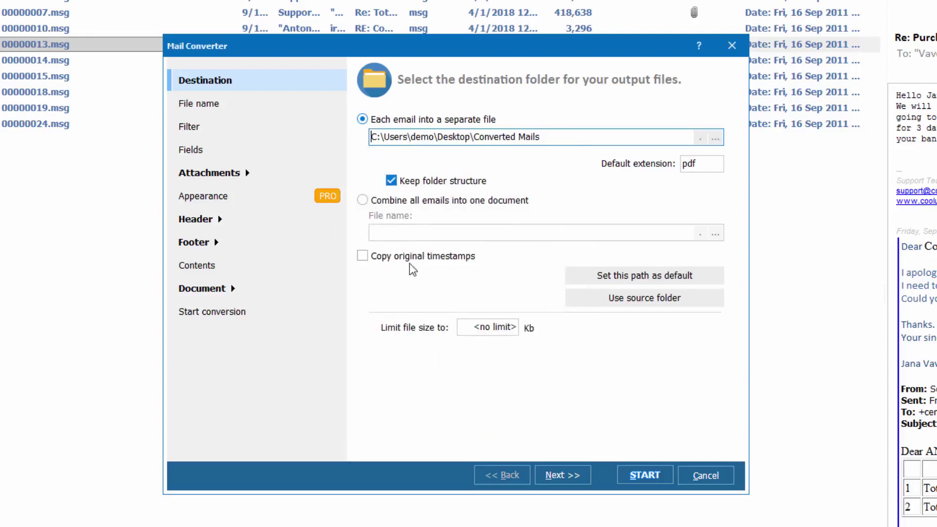
# - Keep 'Each email into a separate file' and continue to file naming
pyautogui.click(391, 201)
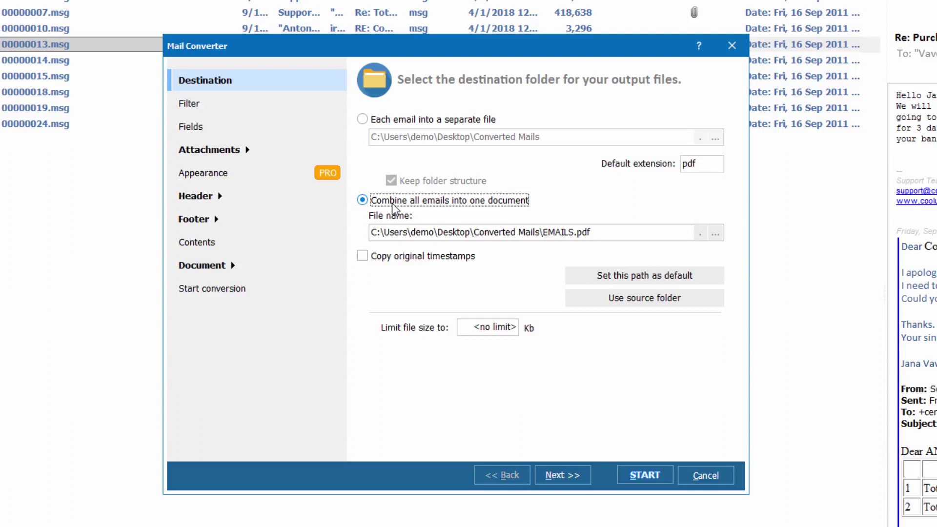
pyautogui.click(369, 122)
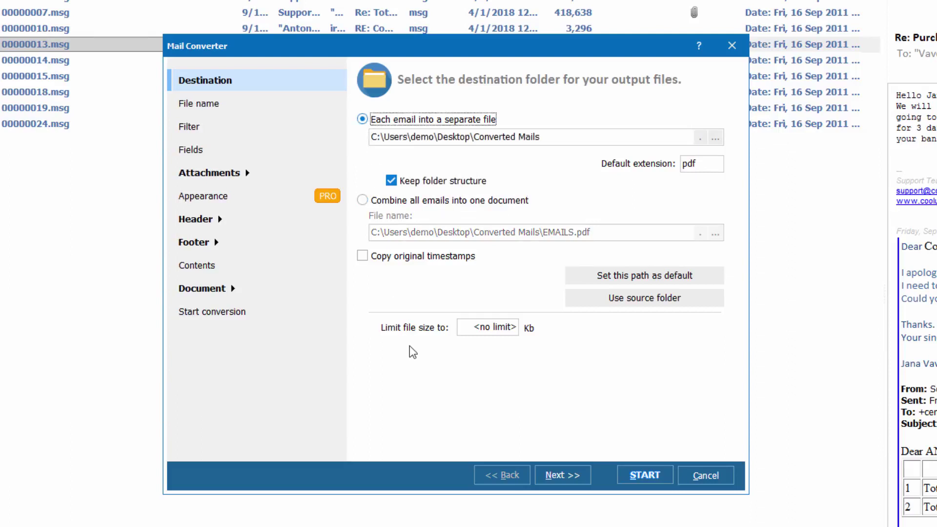
pyautogui.click(563, 476)
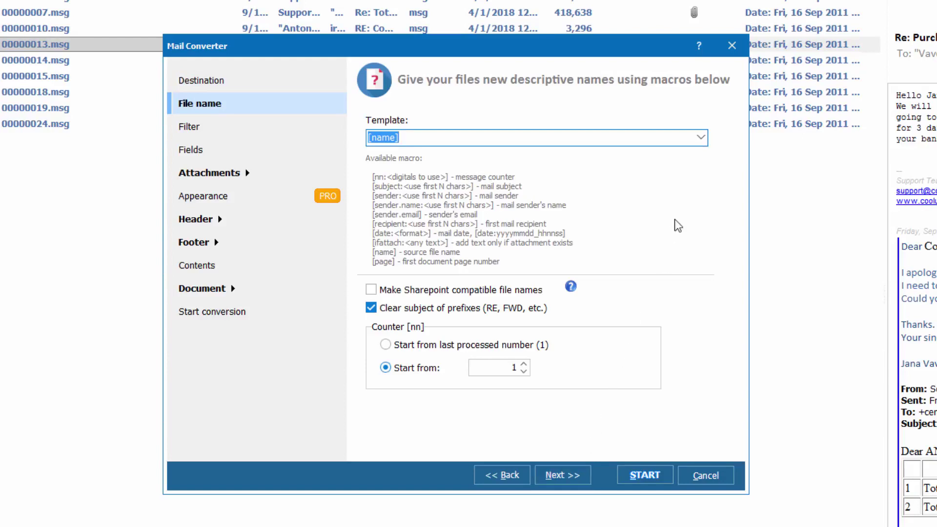
# - Load the date–sender–subject template preset into the file name template editor
pyautogui.click(701, 138)
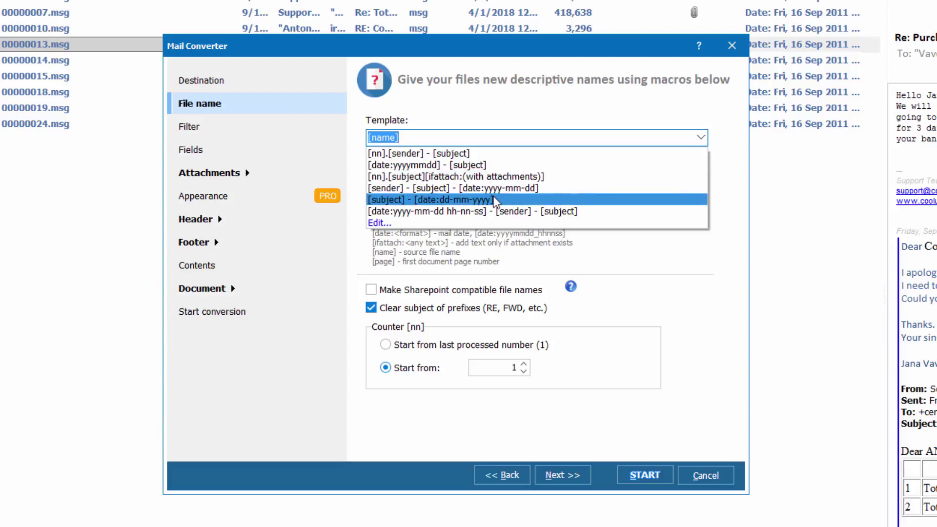
pyautogui.click(495, 199)
pyautogui.click(701, 139)
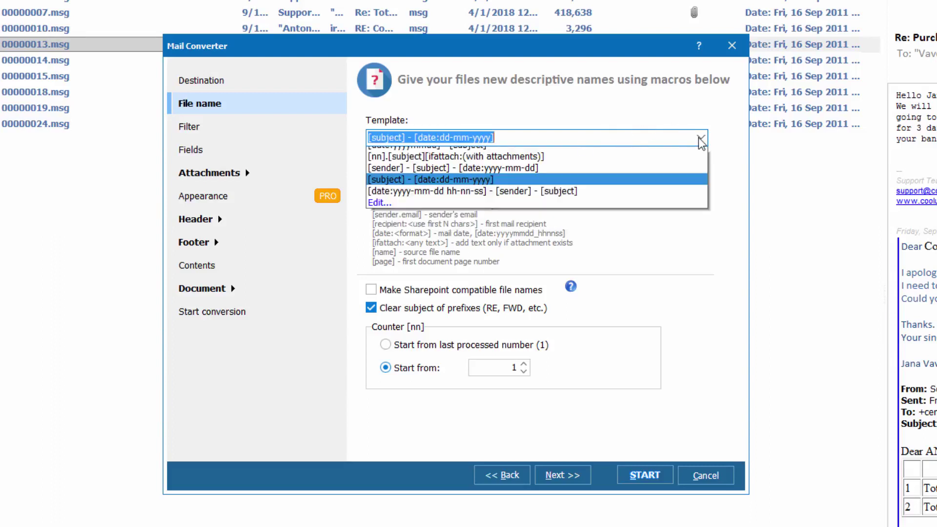
pyautogui.click(423, 224)
pyautogui.moveTo(488, 362); pyautogui.dragTo(444, 364)
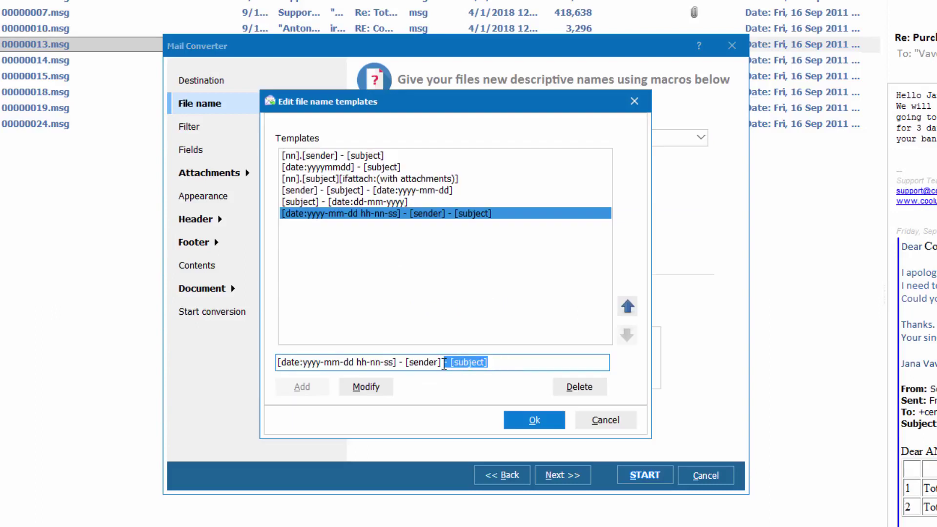
# - Replace the template with [date:yyyy-mm-dd hh-nn-ss] - [sender] and confirm
pyautogui.click(579, 387)
pyautogui.moveTo(517, 362); pyautogui.dragTo(447, 363)
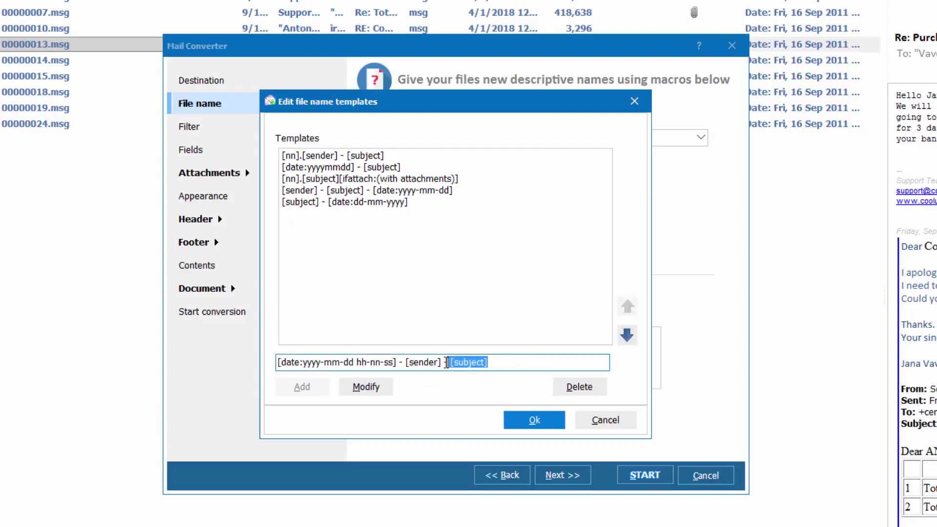
pyautogui.press('Delete')
pyautogui.click(303, 385)
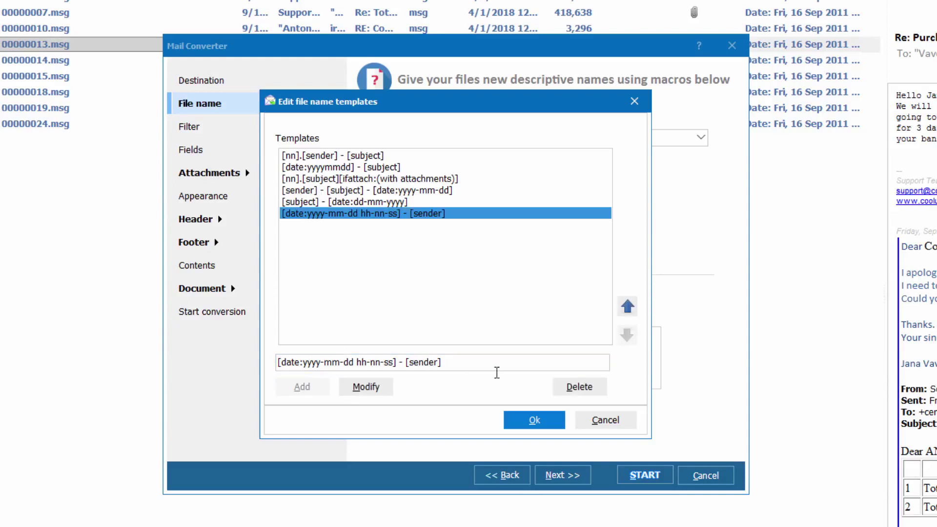
pyautogui.click(536, 424)
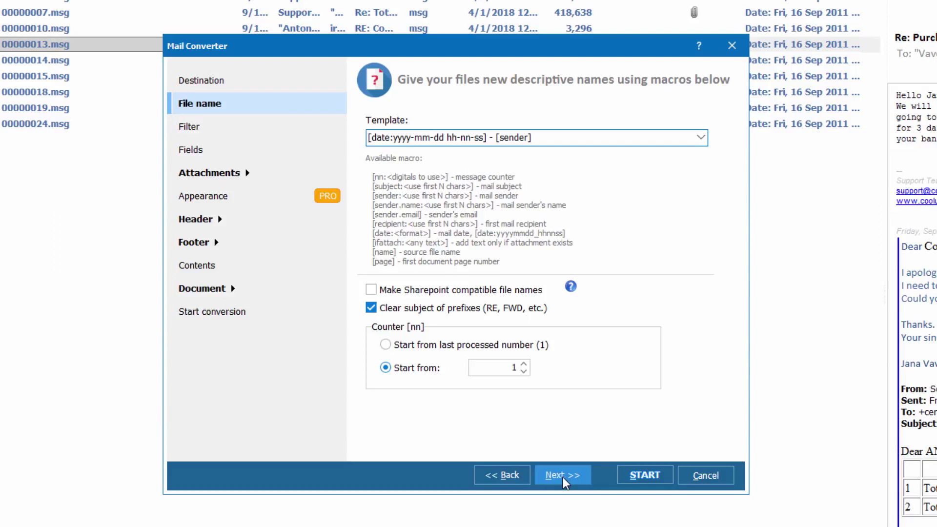
# - Export the Sender IP, CC and BCC fields, with times shown in UTC
pyautogui.click(202, 147)
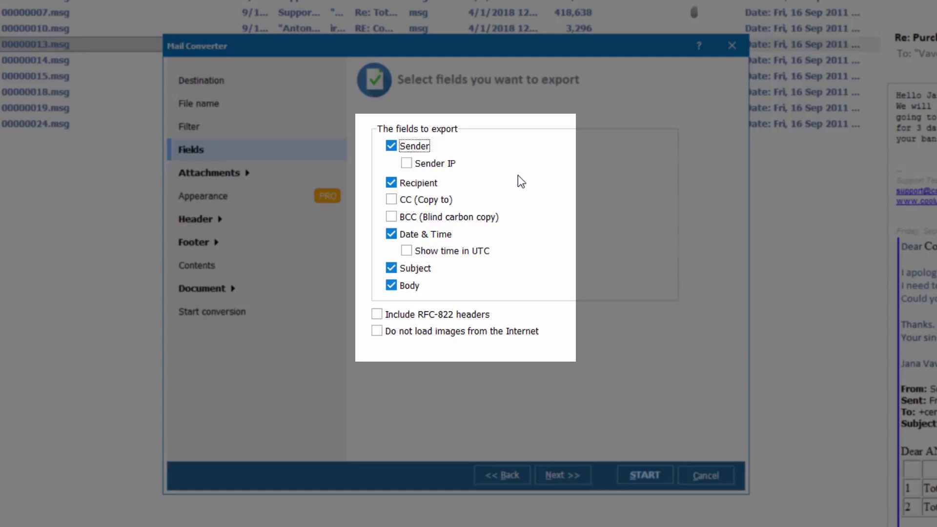
pyautogui.click(413, 165)
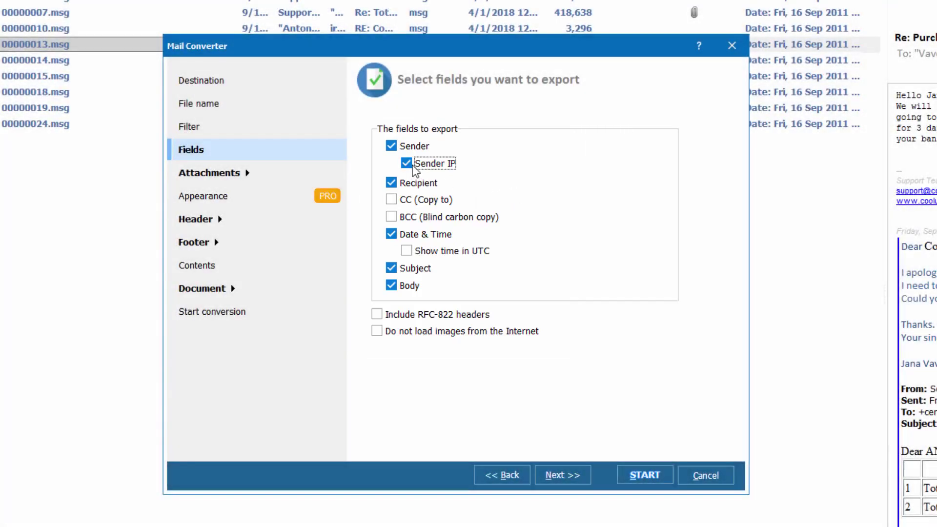
pyautogui.click(391, 199)
pyautogui.click(393, 216)
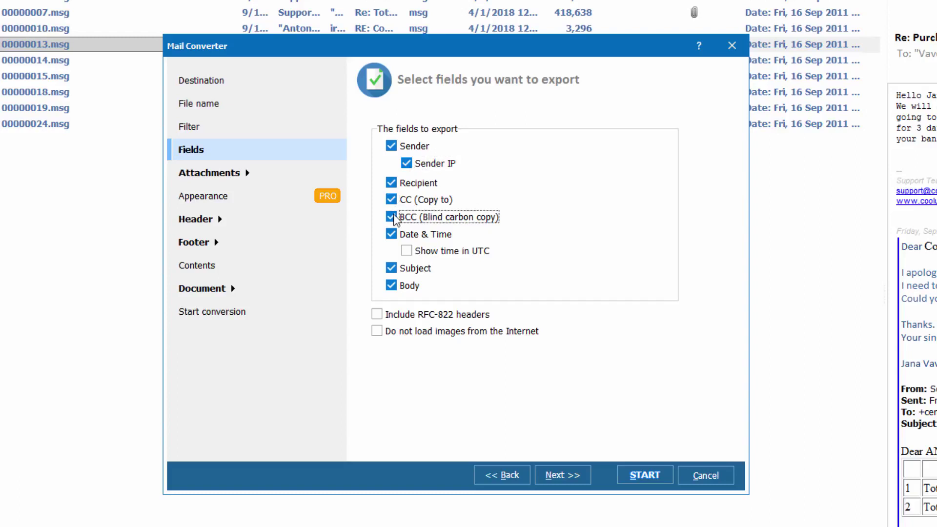
pyautogui.click(407, 251)
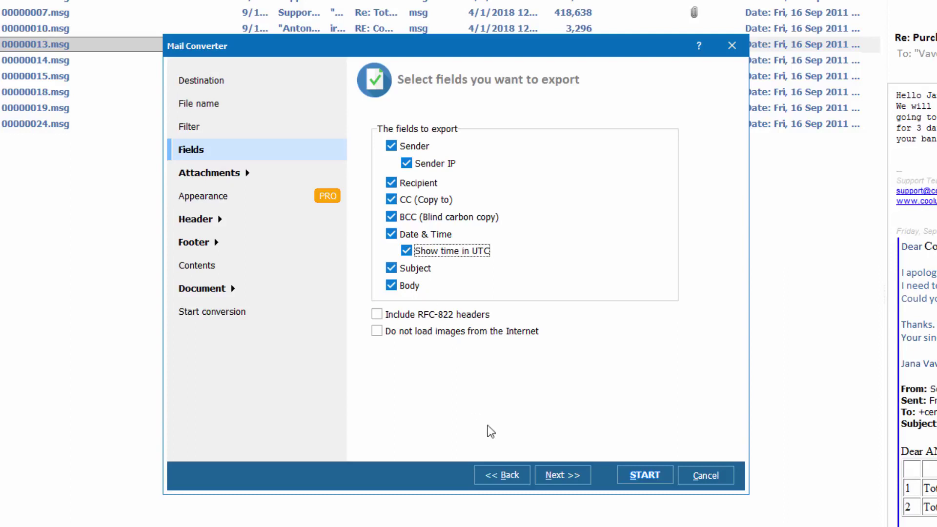
pyautogui.click(559, 481)
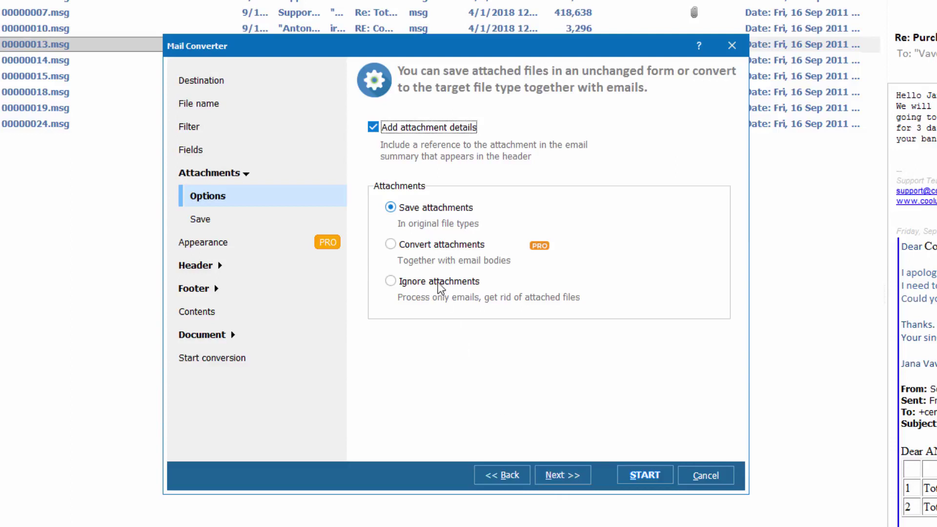
# - Keep attachments saved unchanged as separate files with template [mail]\[attach]
pyautogui.click(439, 247)
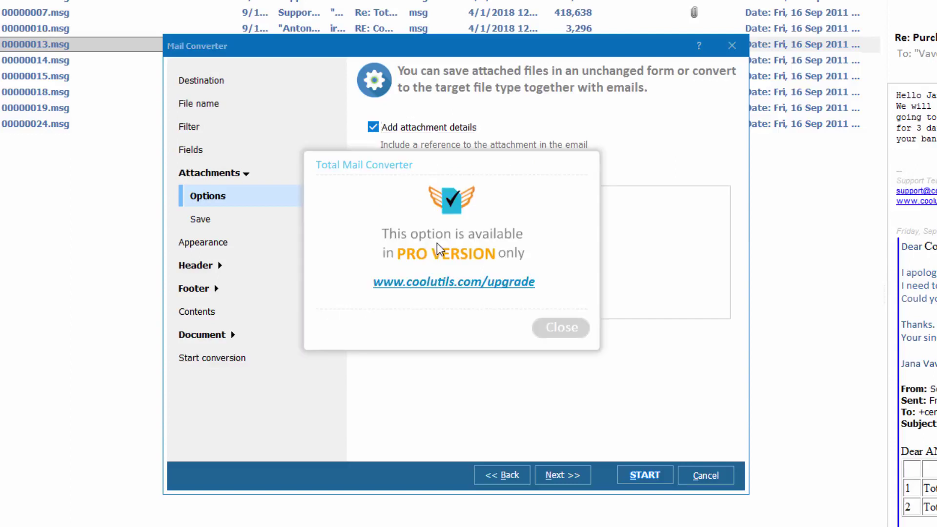
pyautogui.click(549, 333)
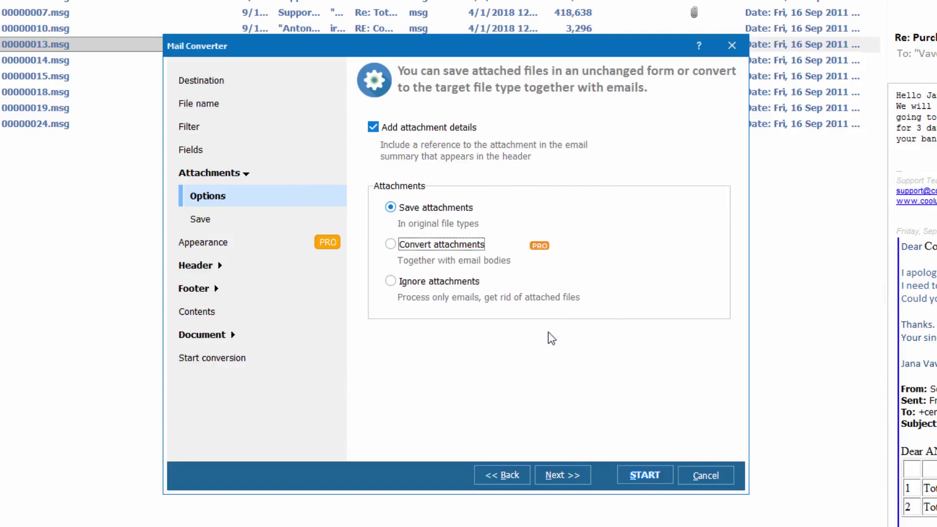
pyautogui.click(390, 282)
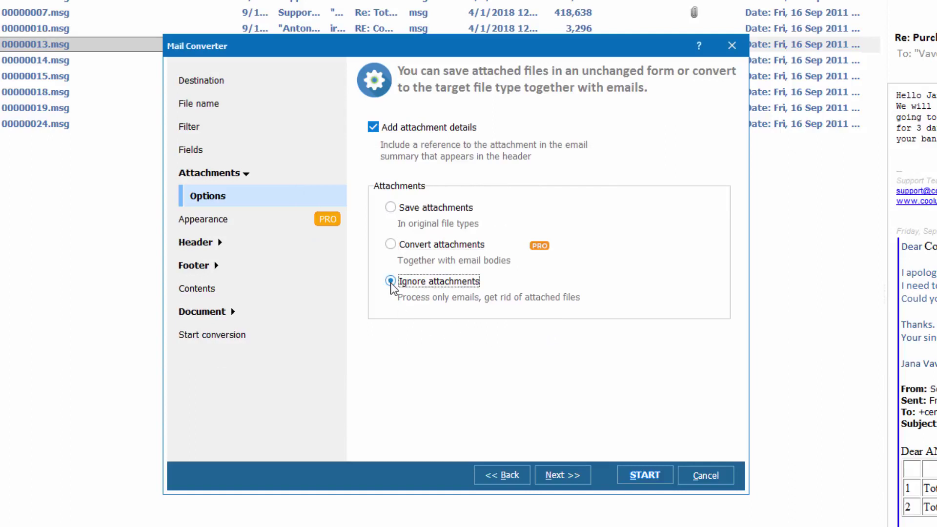
pyautogui.click(402, 211)
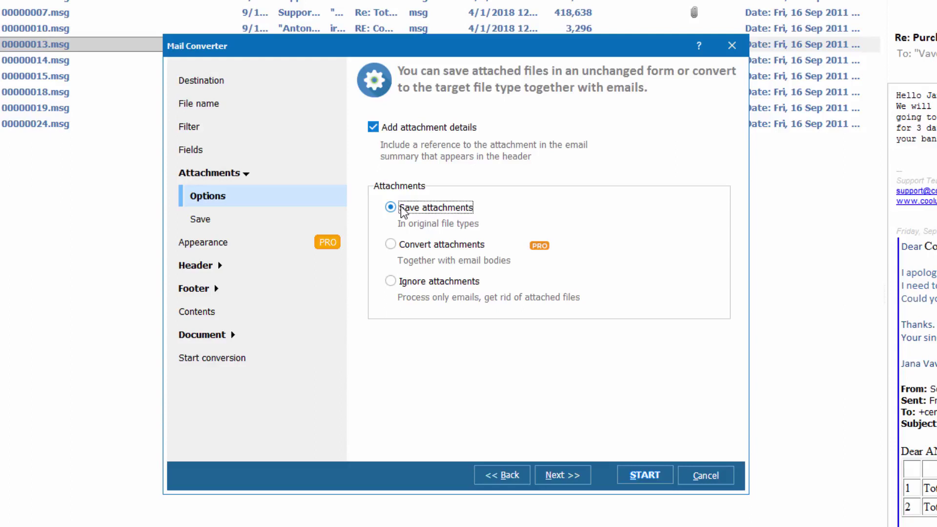
pyautogui.click(543, 474)
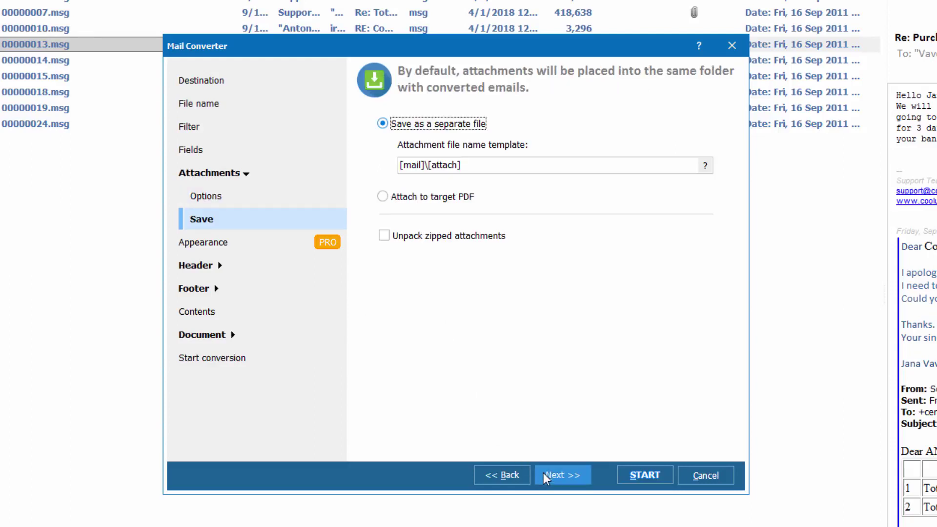
pyautogui.click(543, 473)
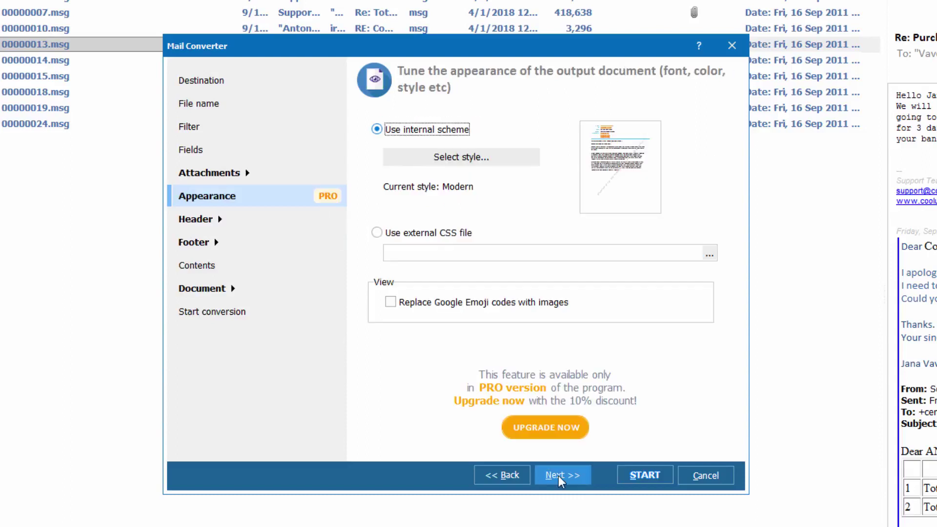
# - Try the PRO-only external CSS option, cancel it, and reach the Header text step
pyautogui.click(709, 254)
pyautogui.click(279, 180)
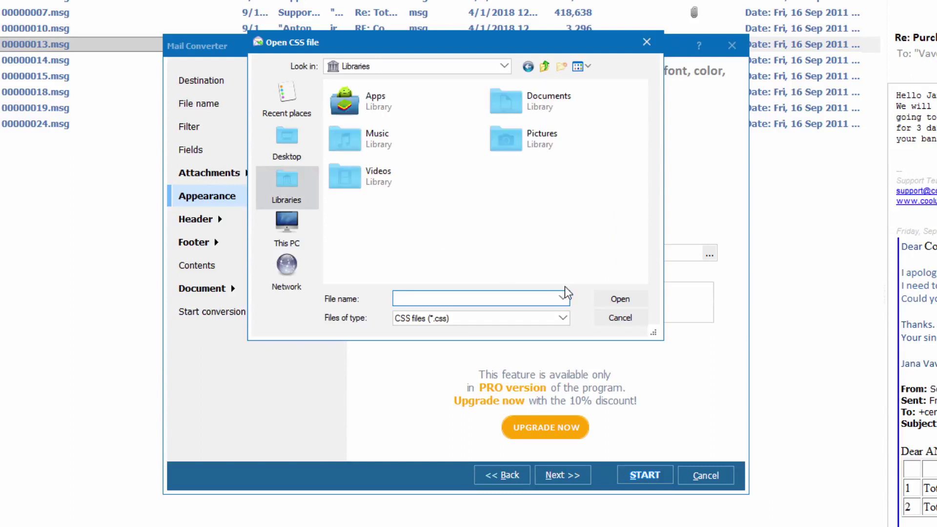
pyautogui.click(619, 318)
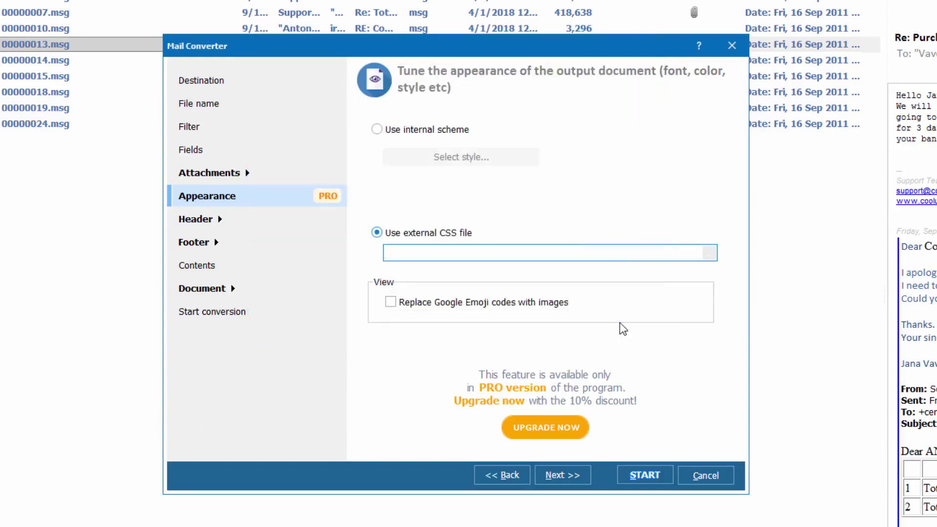
pyautogui.click(566, 479)
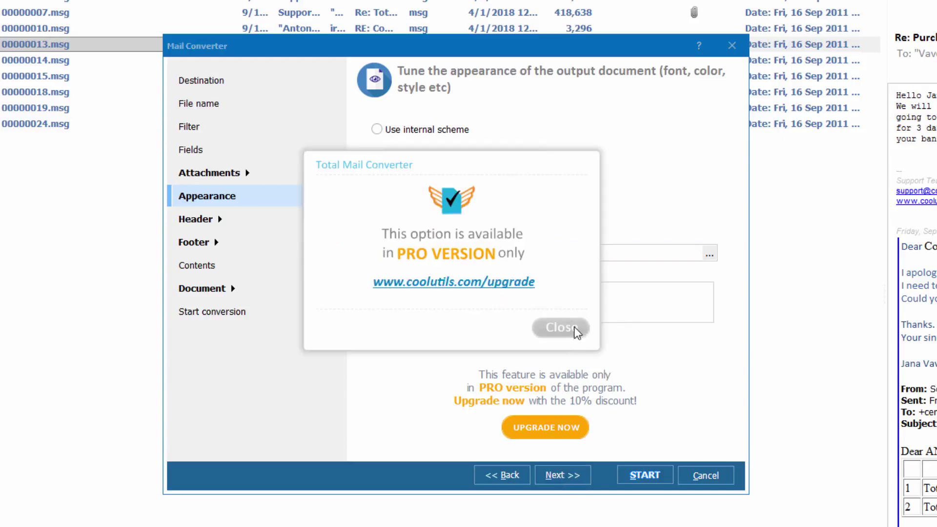
pyautogui.click(574, 327)
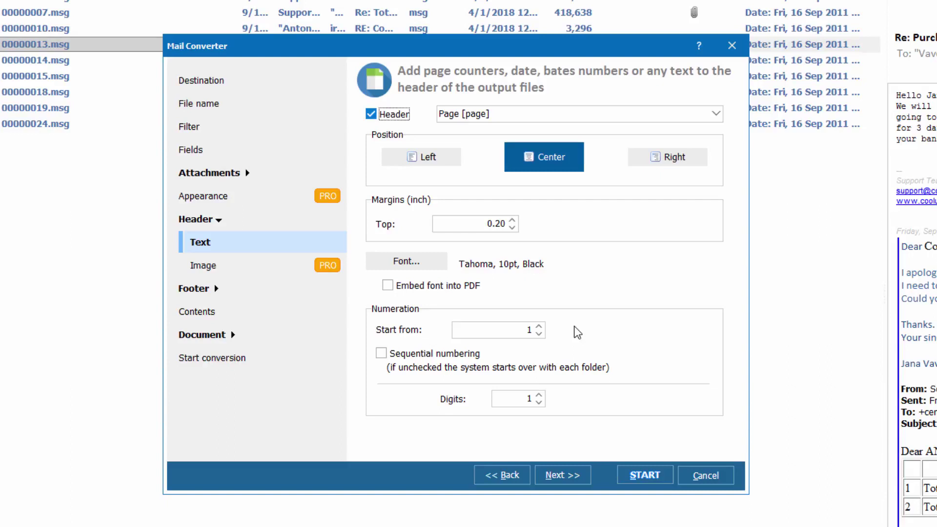
# - Set the header text to [Page Counter] and align it to the right
pyautogui.click(705, 116)
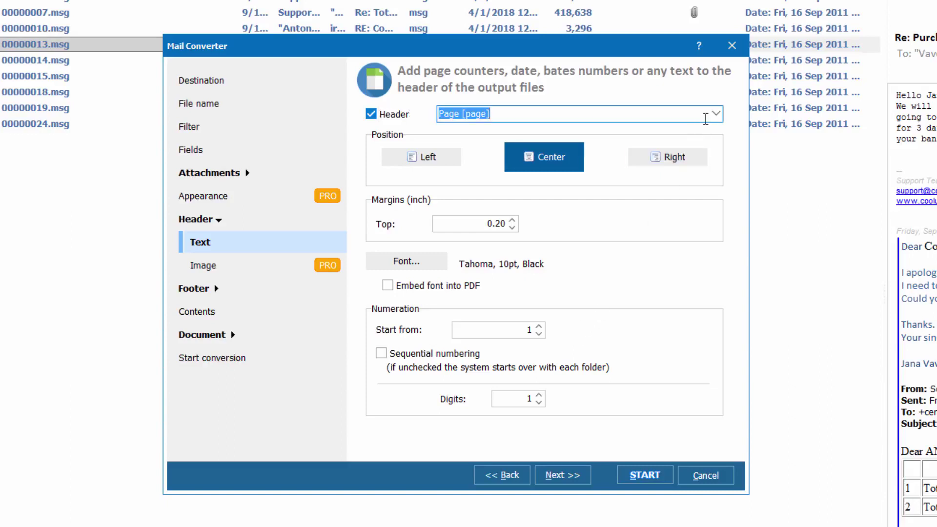
pyautogui.moveTo(717, 146); pyautogui.dragTo(718, 171)
pyautogui.click(718, 118)
pyautogui.click(717, 119)
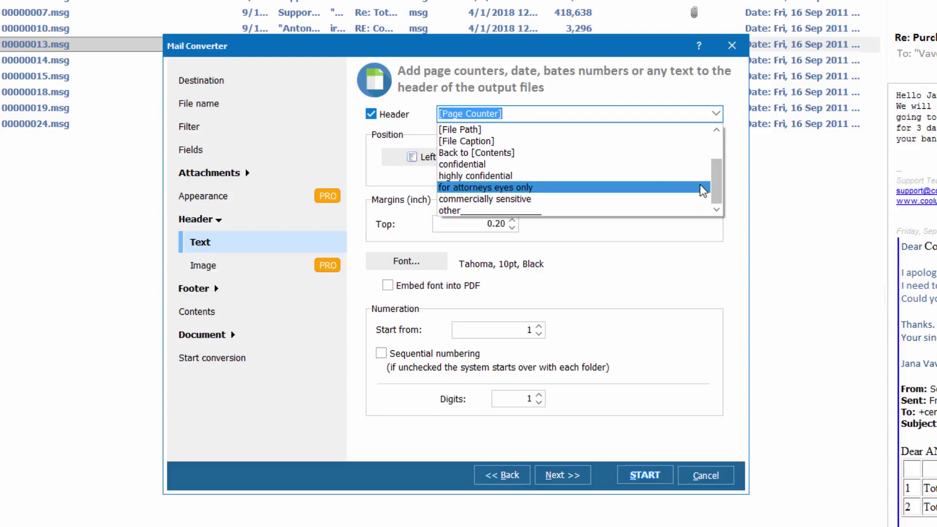
pyautogui.click(730, 118)
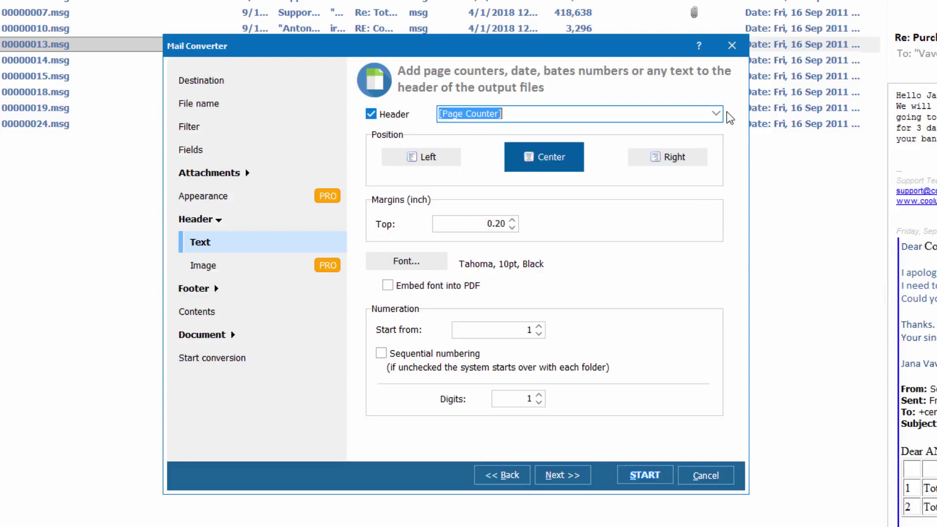
pyautogui.click(435, 158)
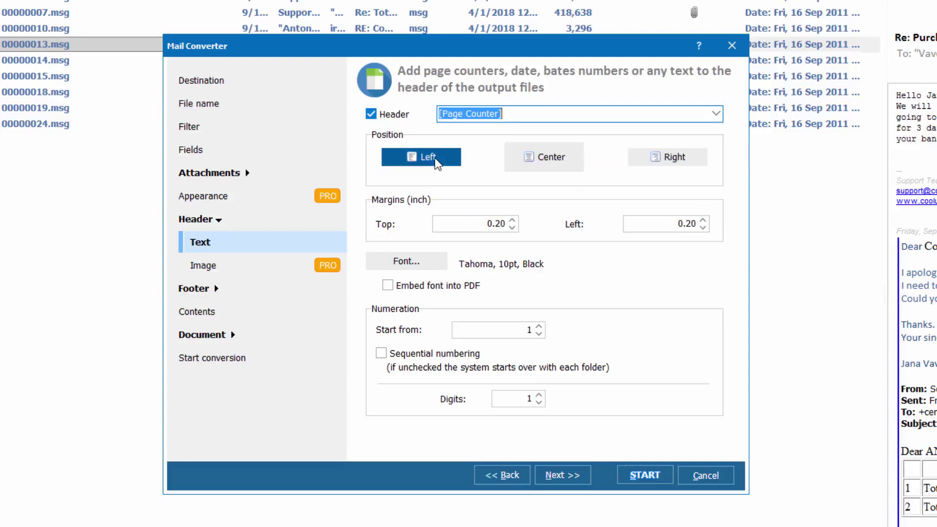
pyautogui.click(645, 166)
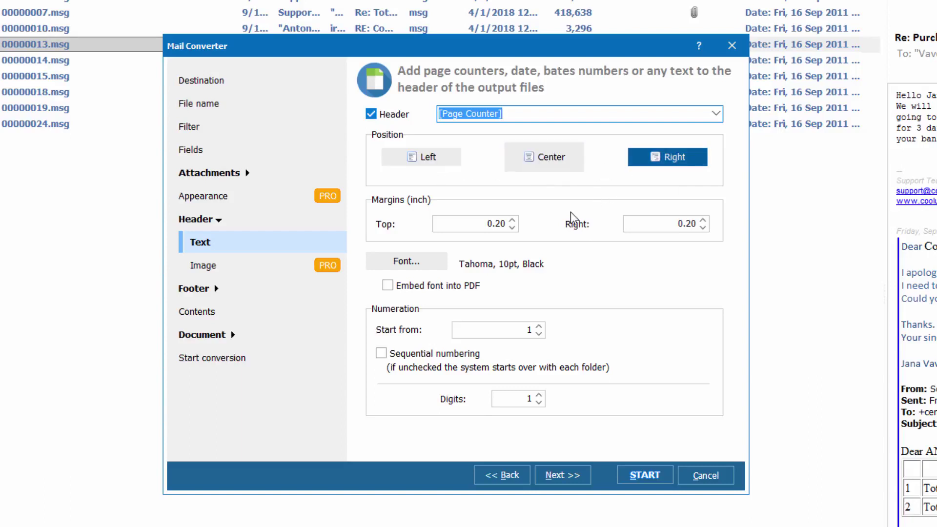
# - Set New Logo from the Logo folder as the header image, then go to the footer settings
pyautogui.click(211, 272)
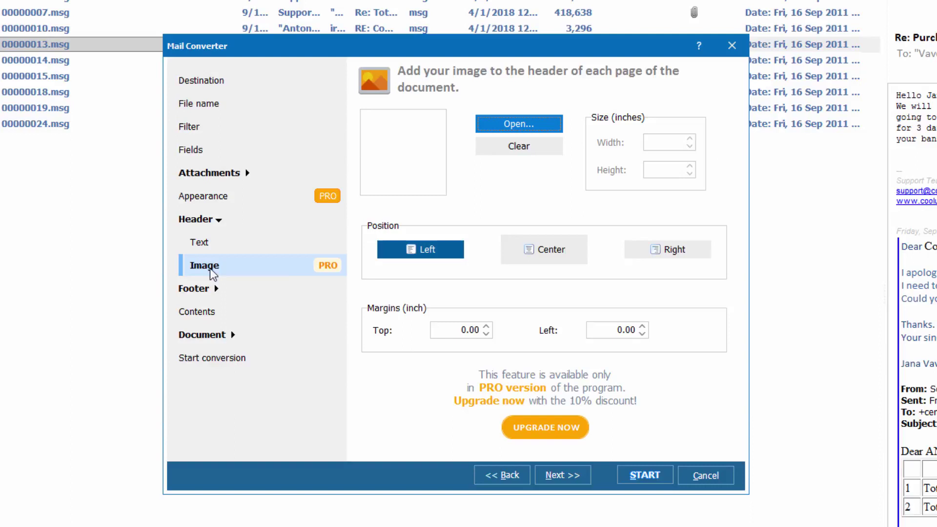
pyautogui.click(518, 125)
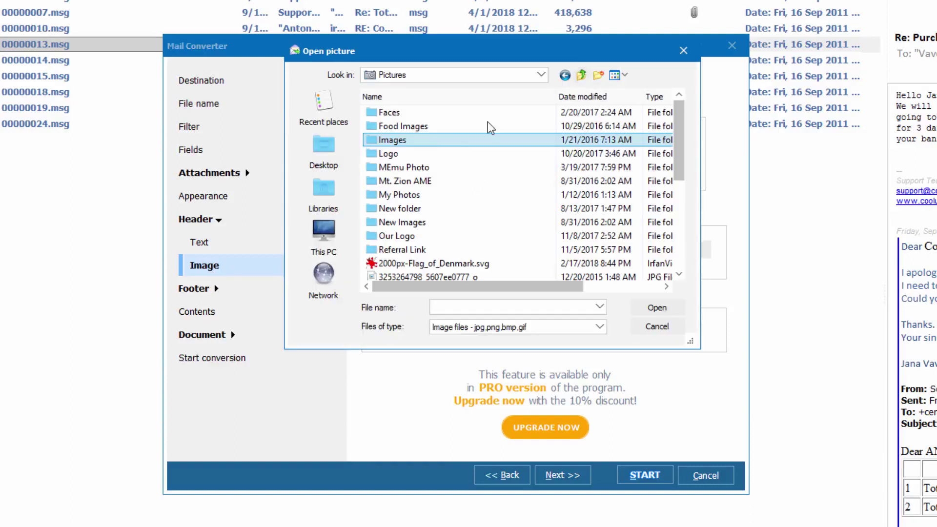
pyautogui.doubleClick(387, 154)
pyautogui.click(484, 152)
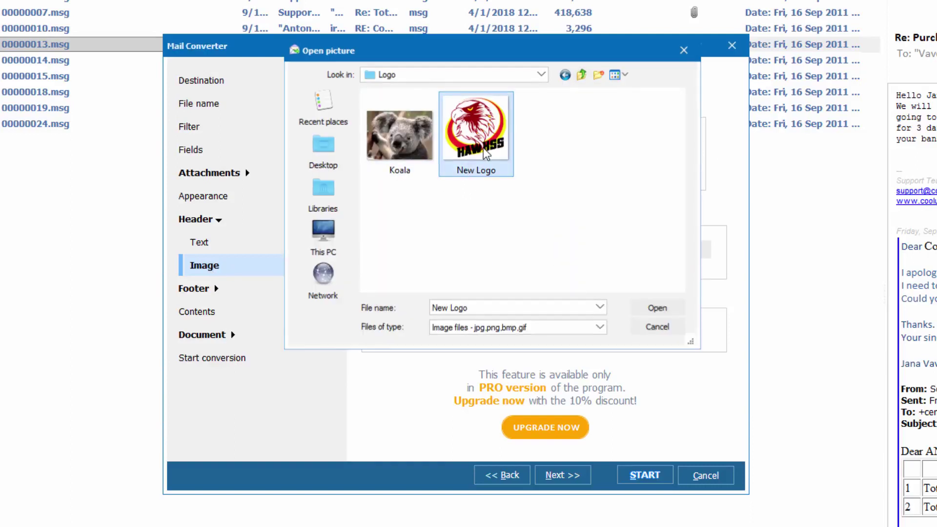
pyautogui.doubleClick(485, 152)
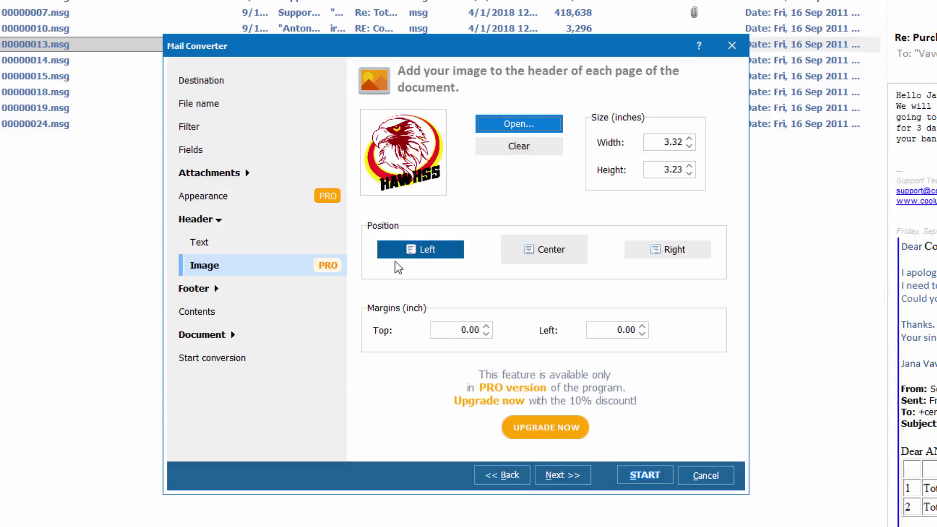
pyautogui.click(217, 290)
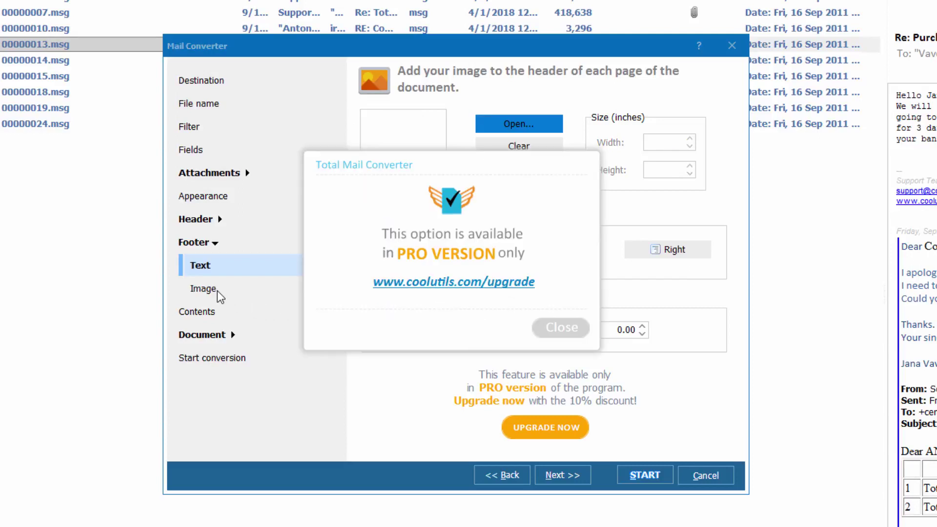
# - Dismiss the PRO notice, keep the [date] footer, and enable a table of contents
pyautogui.click(541, 330)
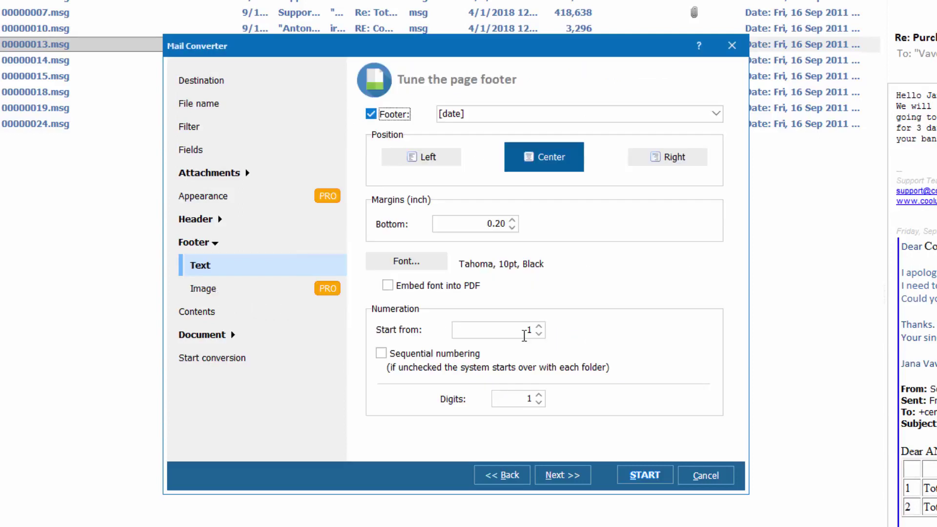
pyautogui.click(237, 298)
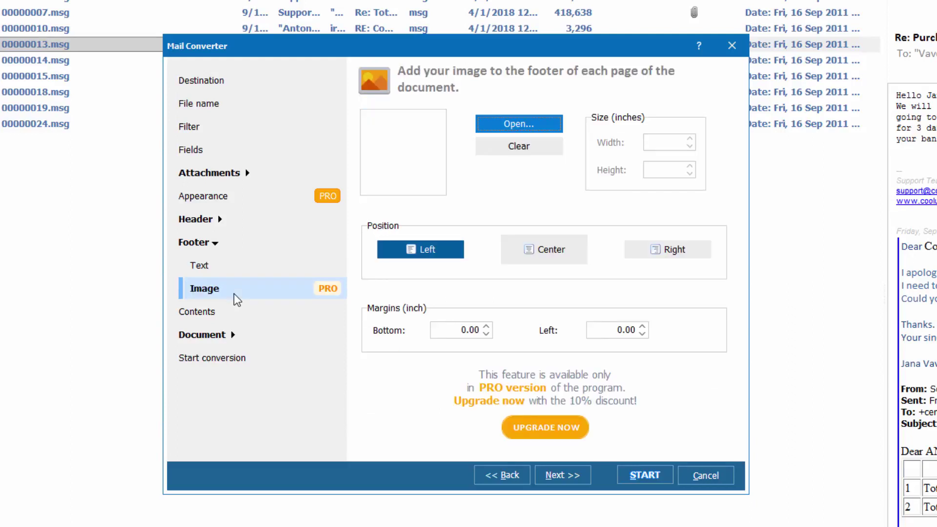
pyautogui.click(556, 472)
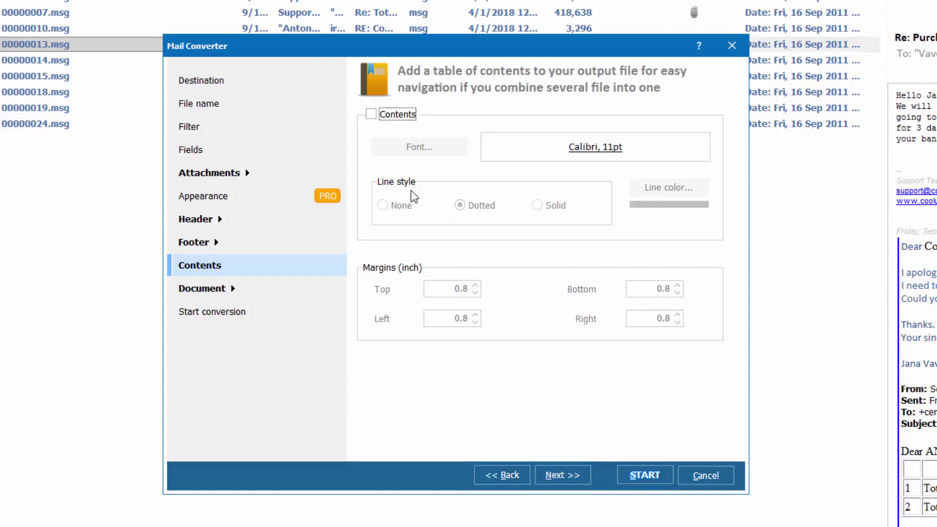
pyautogui.click(383, 117)
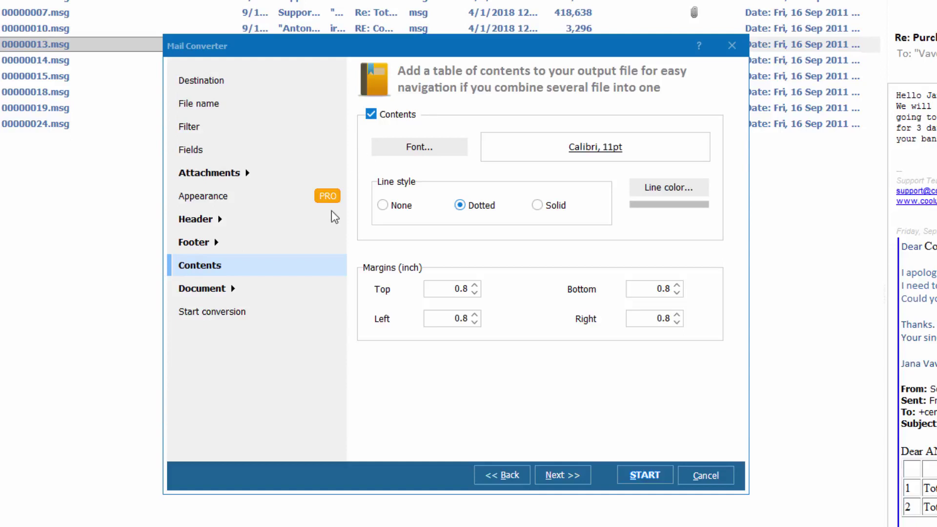
pyautogui.click(222, 289)
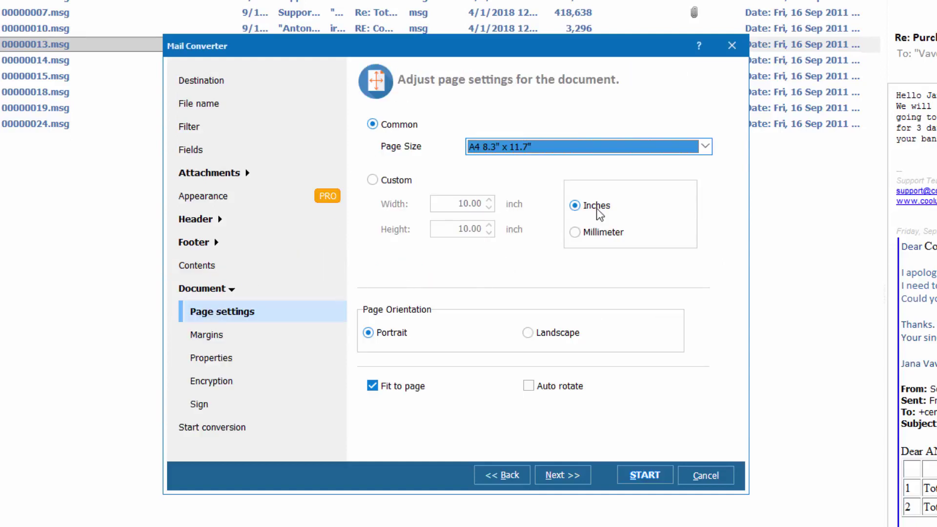
# - Keep A4 8.3" x 11.7" portrait pages in inches and start converting the emails to PDF
pyautogui.click(705, 147)
pyautogui.click(592, 223)
pyautogui.click(575, 232)
pyautogui.click(578, 206)
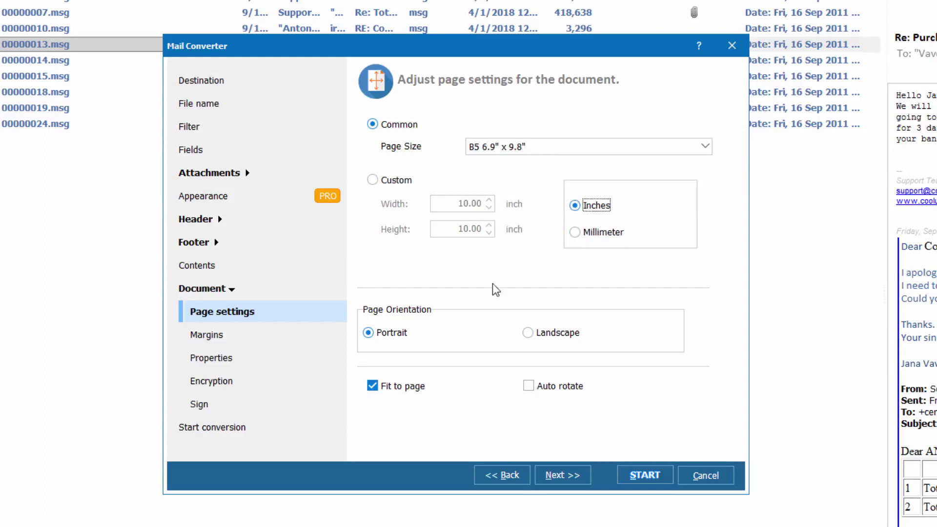
pyautogui.click(368, 335)
pyautogui.click(539, 337)
pyautogui.click(393, 338)
pyautogui.click(595, 148)
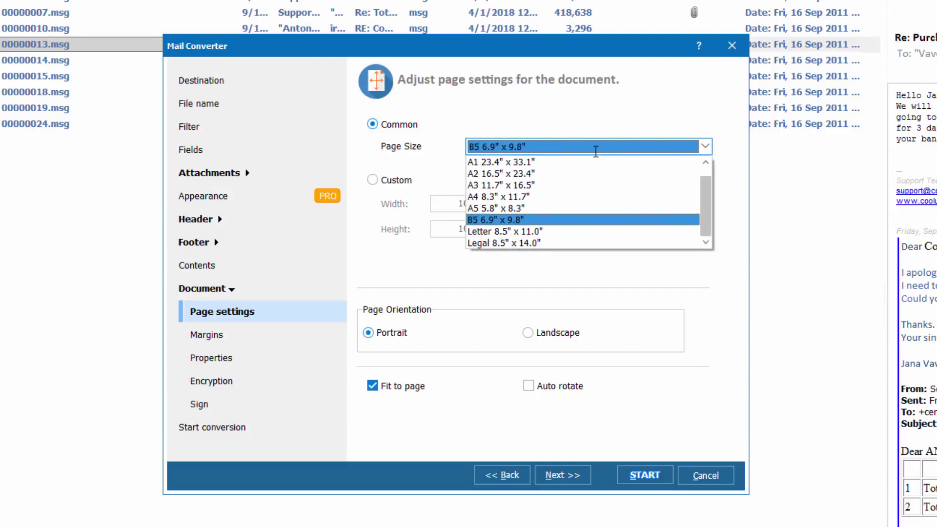
pyautogui.click(564, 196)
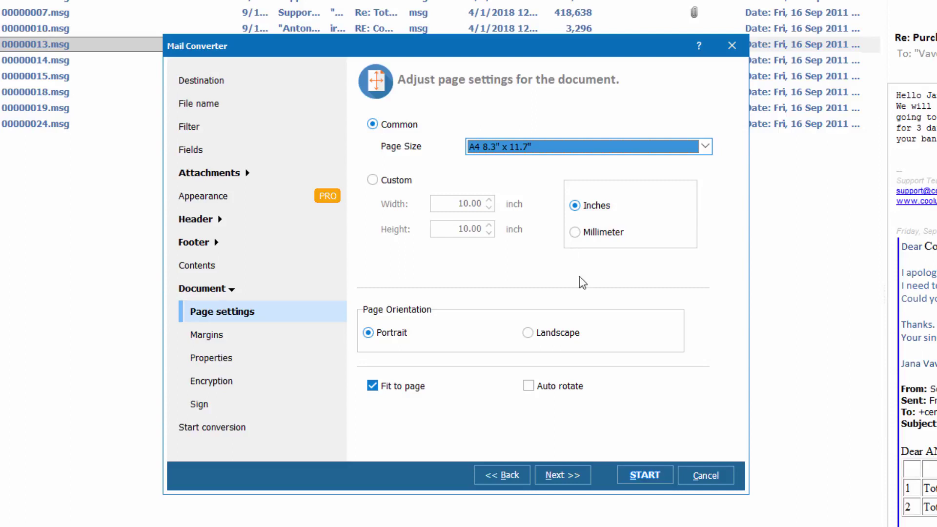
pyautogui.click(657, 471)
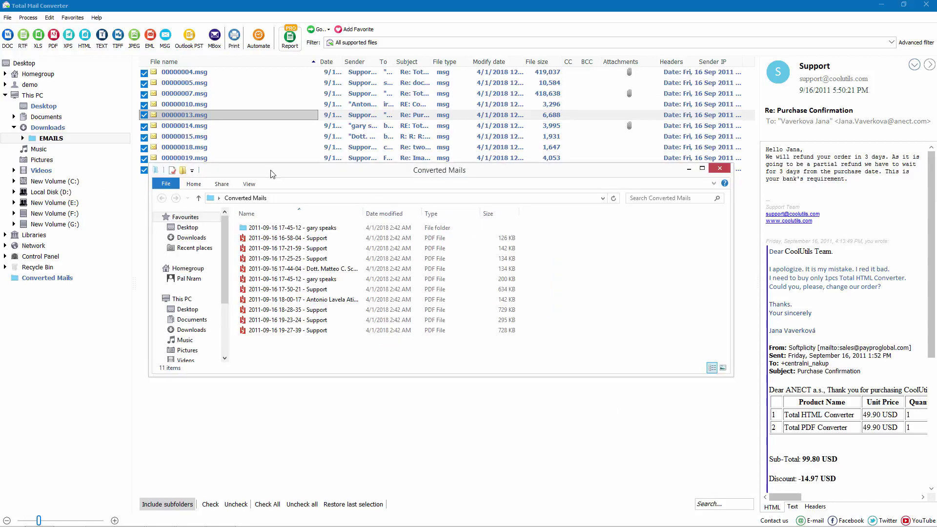
# - Open a converted PDF from Converted Mails, check it from the top, then close the viewer
pyautogui.doubleClick(272, 172)
pyautogui.doubleClick(146, 92)
pyautogui.scroll(1, 540, 156)
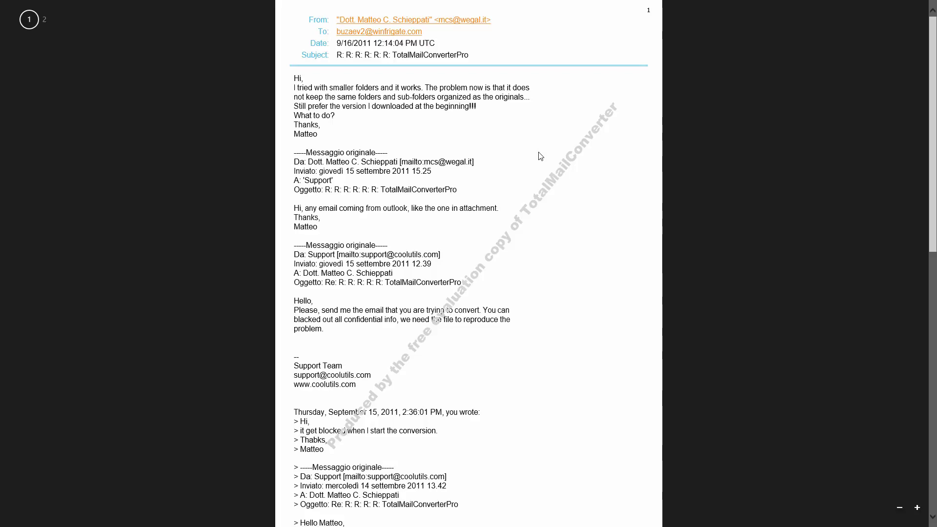
pyautogui.click(918, 6)
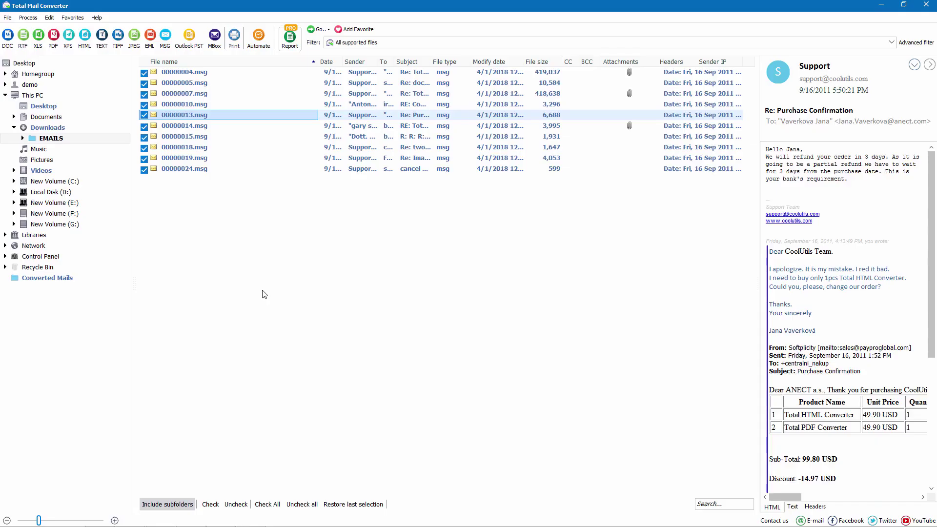